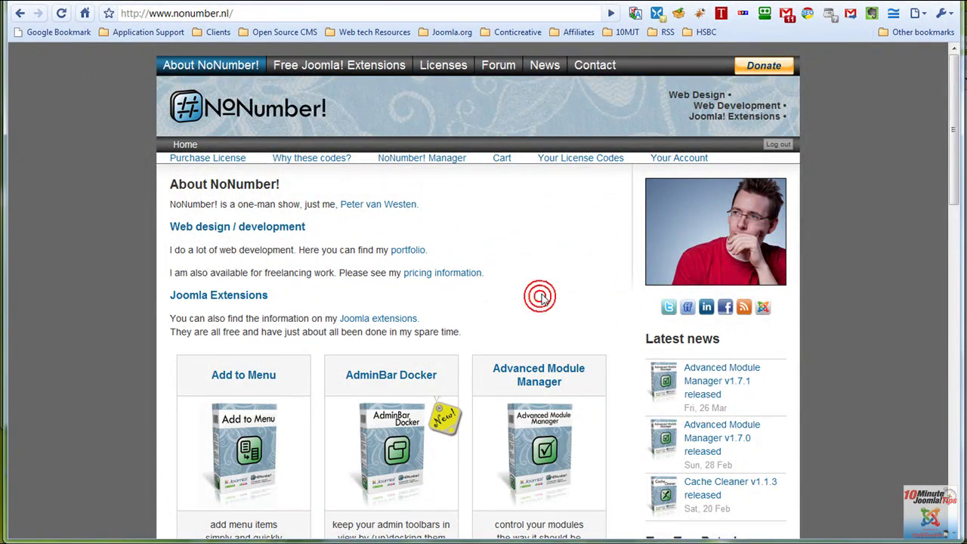
{"action": "scroll", "coordinate": [544, 298], "scroll_direction": "down", "scroll_amount": 2}
{"action": "scroll", "coordinate": [579, 307], "scroll_direction": "down", "scroll_amount": 4}
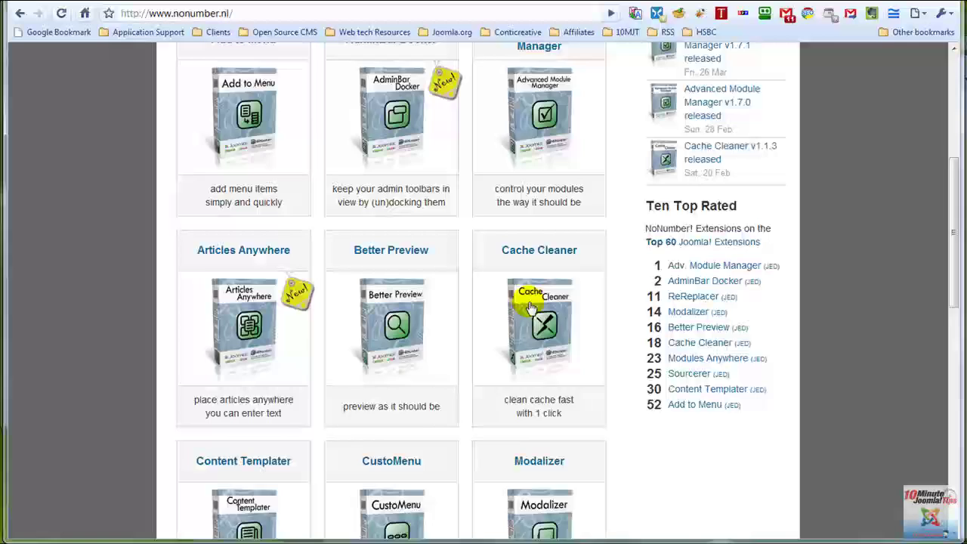
{"action": "scroll", "coordinate": [484, 314], "scroll_direction": "down", "scroll_amount": 6}
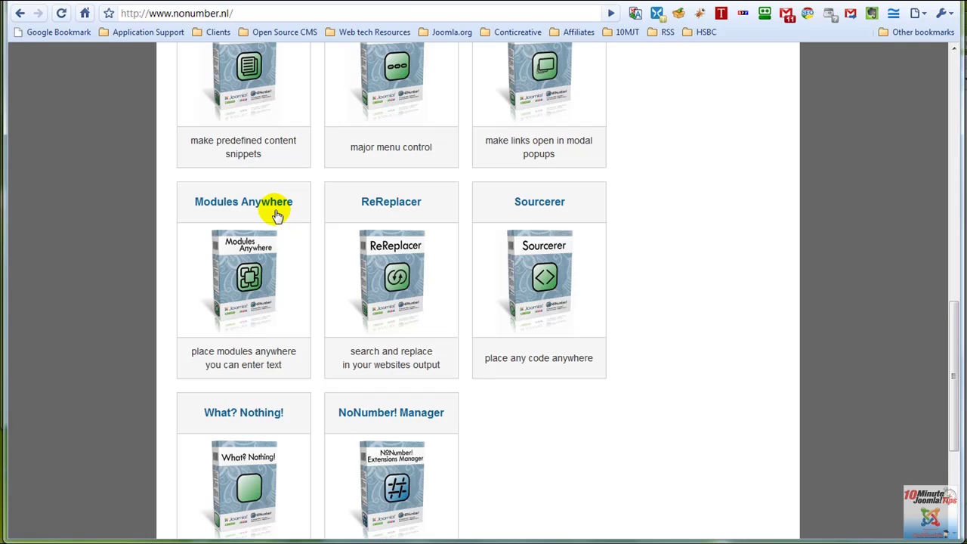
{"action": "scroll", "coordinate": [270, 215], "scroll_direction": "up", "scroll_amount": 4}
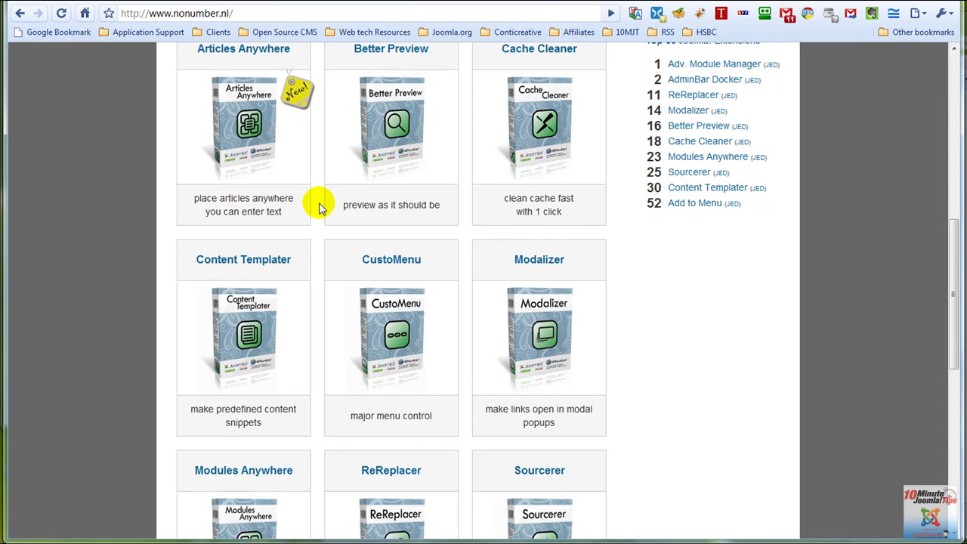
{"action": "scroll", "coordinate": [319, 210], "scroll_direction": "up", "scroll_amount": 1}
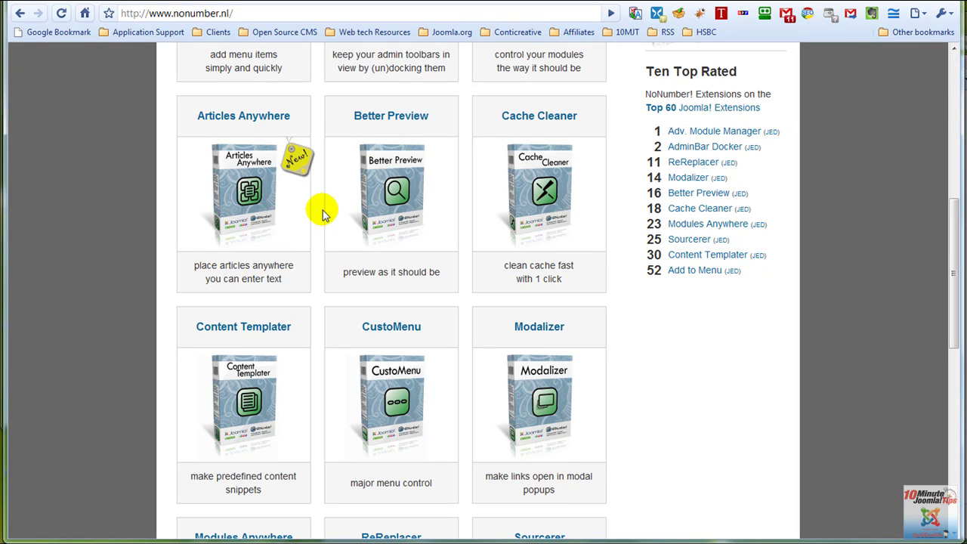
{"action": "scroll", "coordinate": [330, 210], "scroll_direction": "up", "scroll_amount": 1}
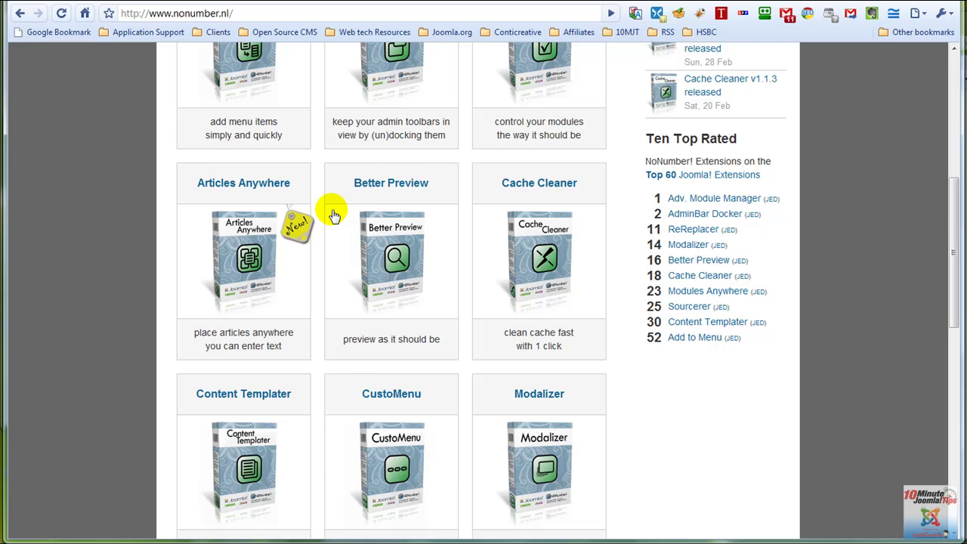
{"action": "scroll", "coordinate": [334, 216], "scroll_direction": "up", "scroll_amount": 1}
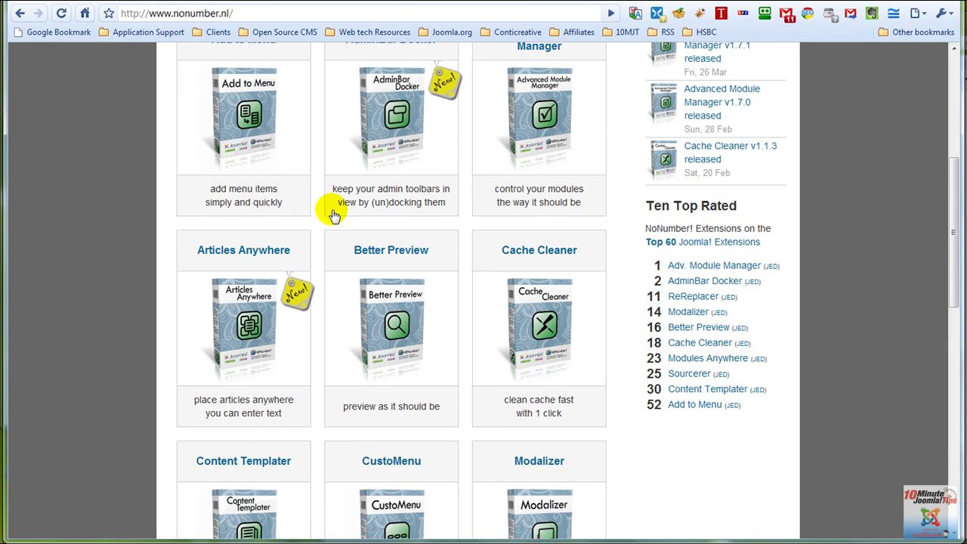
{"action": "scroll", "coordinate": [334, 216], "scroll_direction": "up", "scroll_amount": 1}
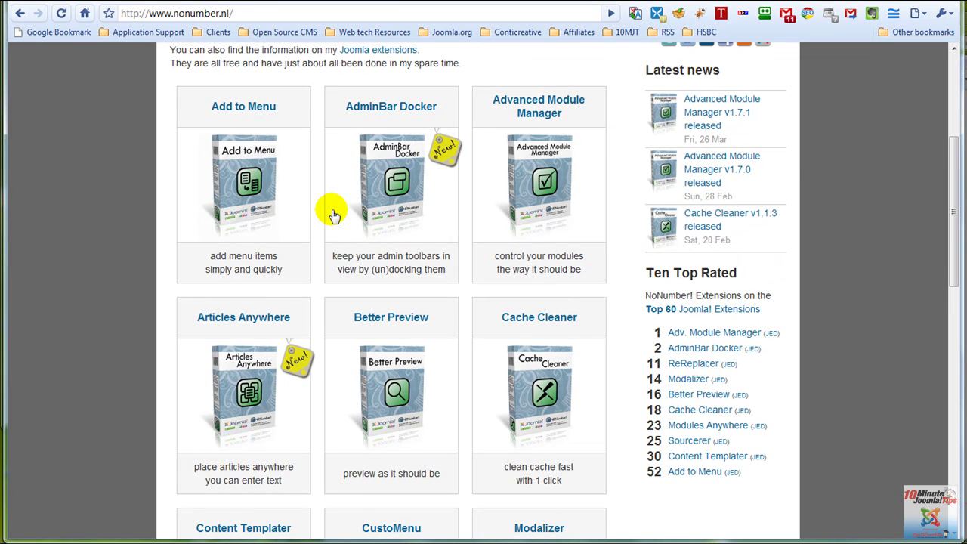
{"action": "scroll", "coordinate": [343, 217], "scroll_direction": "up", "scroll_amount": 1}
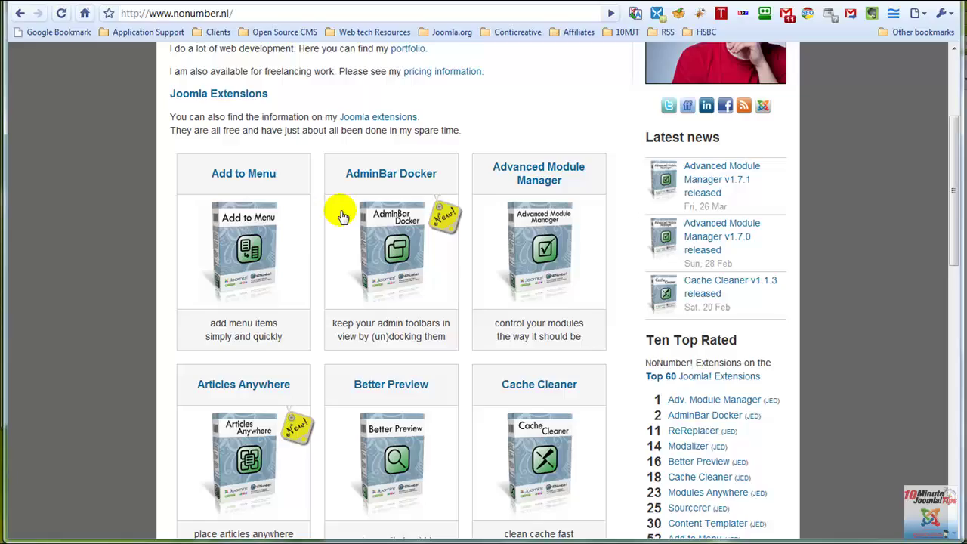
{"action": "scroll", "coordinate": [343, 216], "scroll_direction": "up", "scroll_amount": 3}
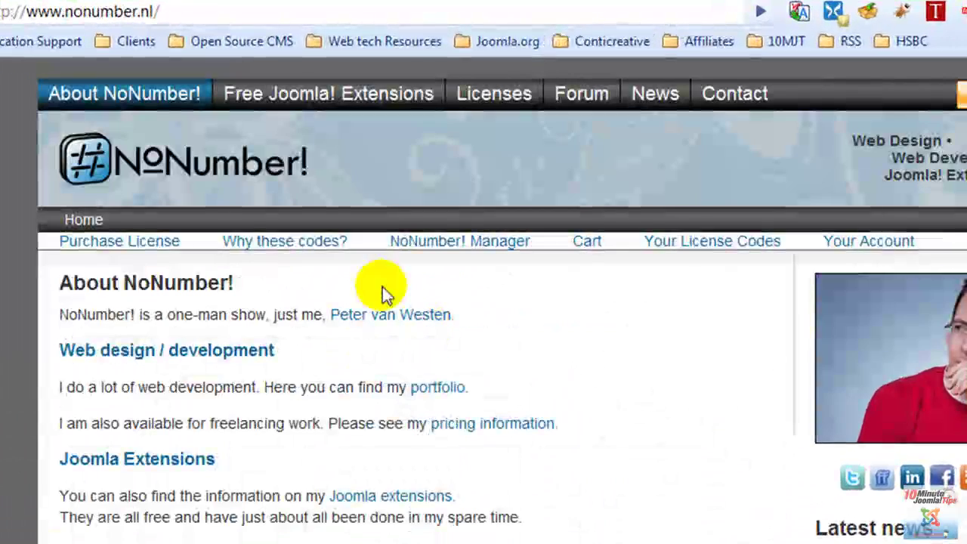
- Download the ReReplacer v2.6.5 auto-installer package from the nonumber.nl ReReplacer page
{"action": "mouse_move", "coordinate": [360, 104]}
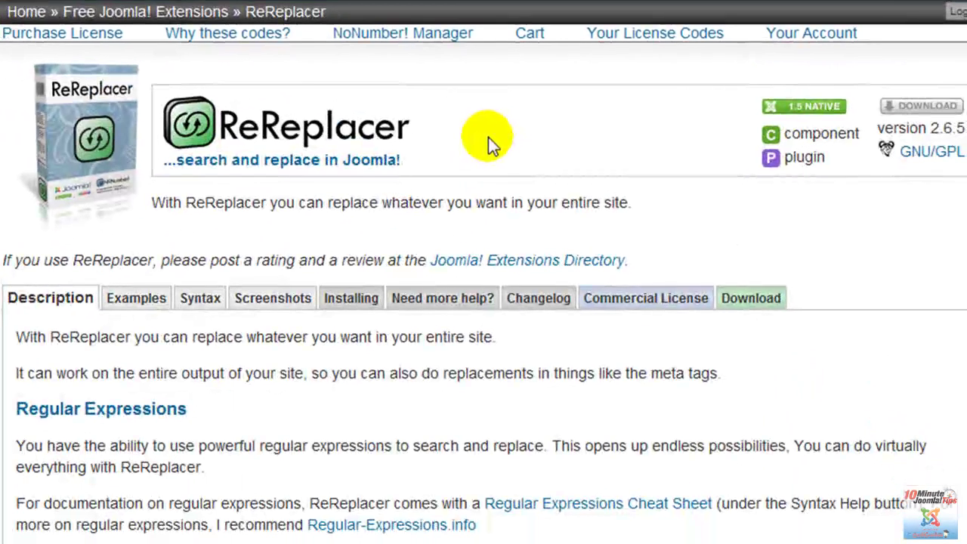
{"action": "scroll", "coordinate": [487, 135], "scroll_direction": "down", "scroll_amount": 3}
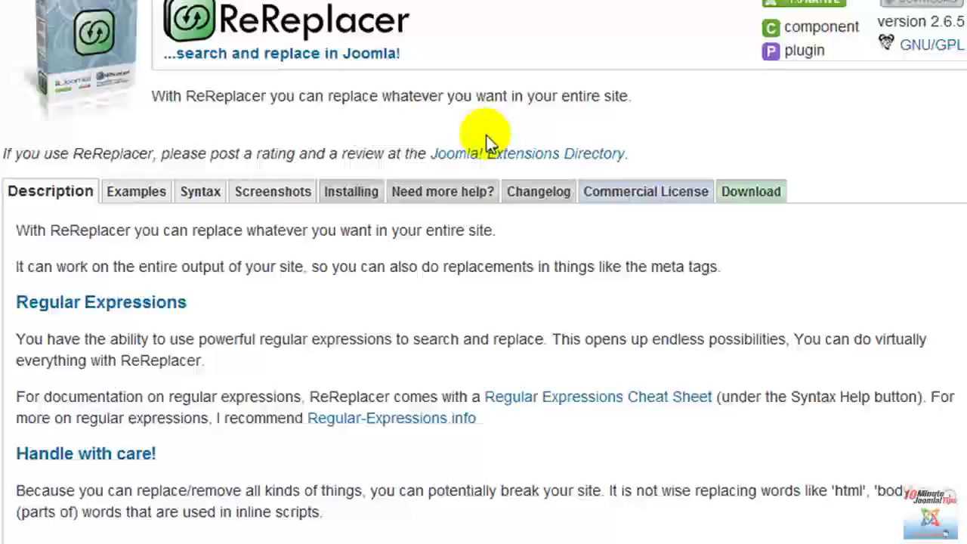
{"action": "left_click", "coordinate": [349, 88]}
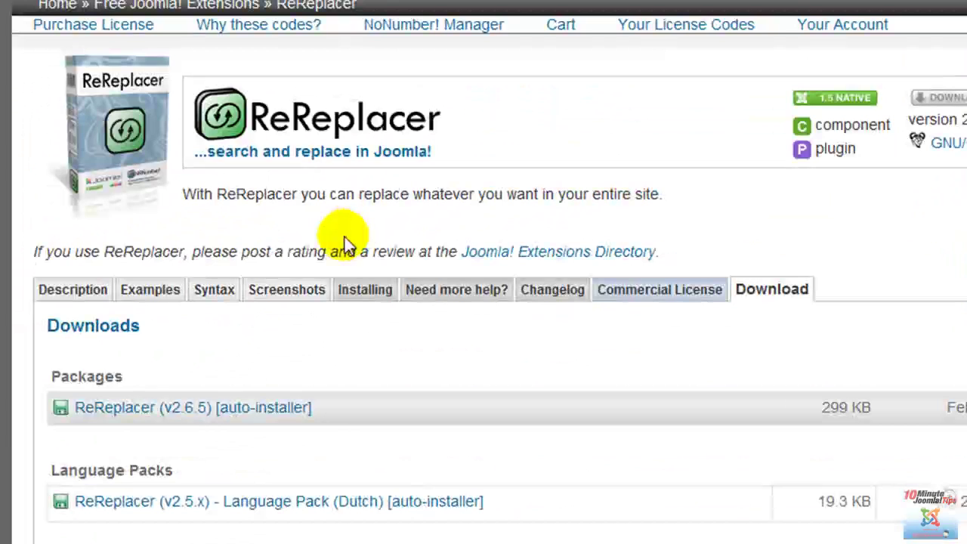
{"action": "left_click", "coordinate": [210, 405]}
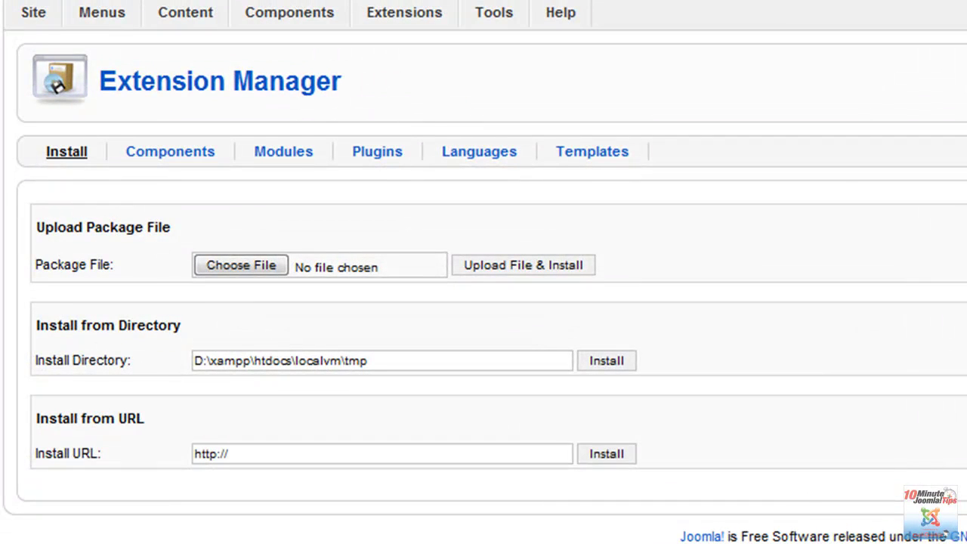
- Upload and install ReReplacer-v2.6.5.zip through the Extension Manager
{"action": "left_click", "coordinate": [242, 267]}
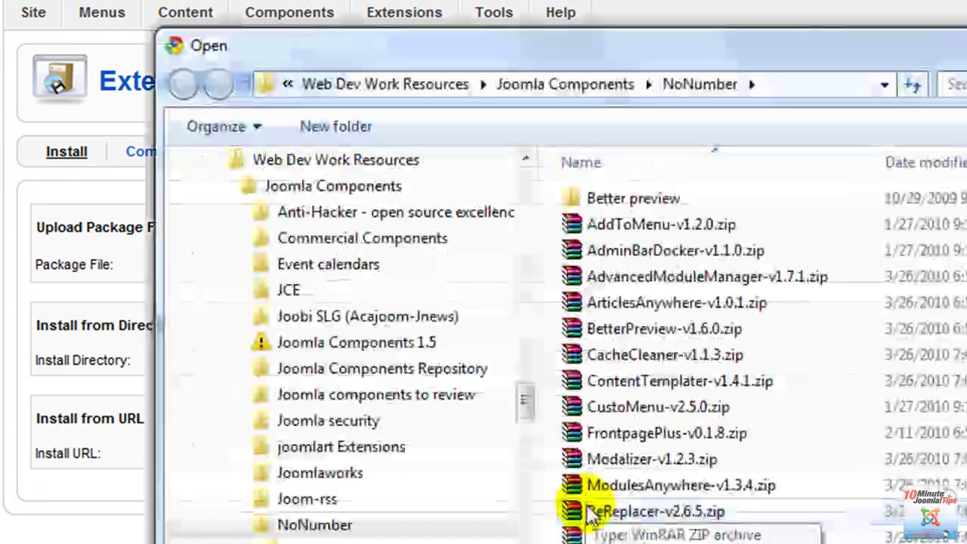
{"action": "left_click", "coordinate": [587, 508]}
{"action": "key", "text": "Return"}
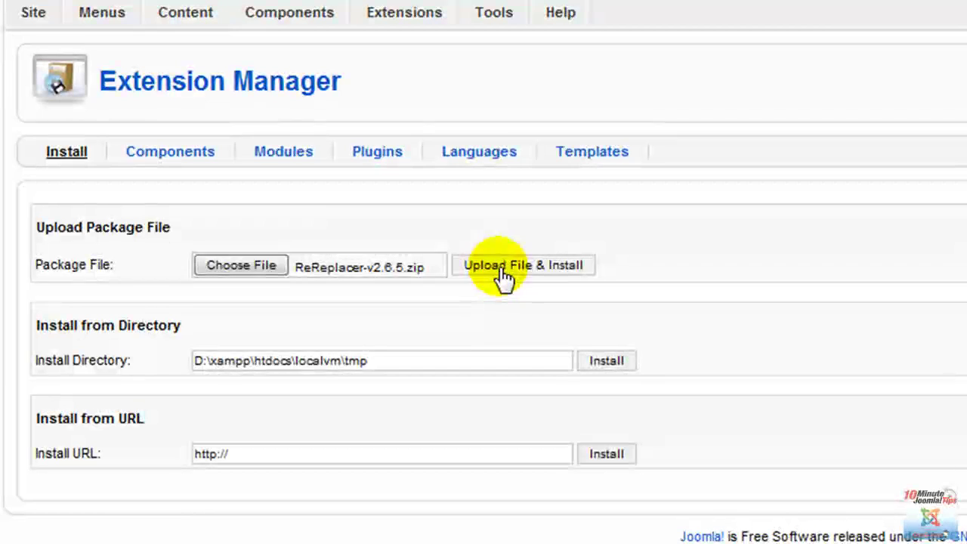
{"action": "left_click", "coordinate": [499, 266]}
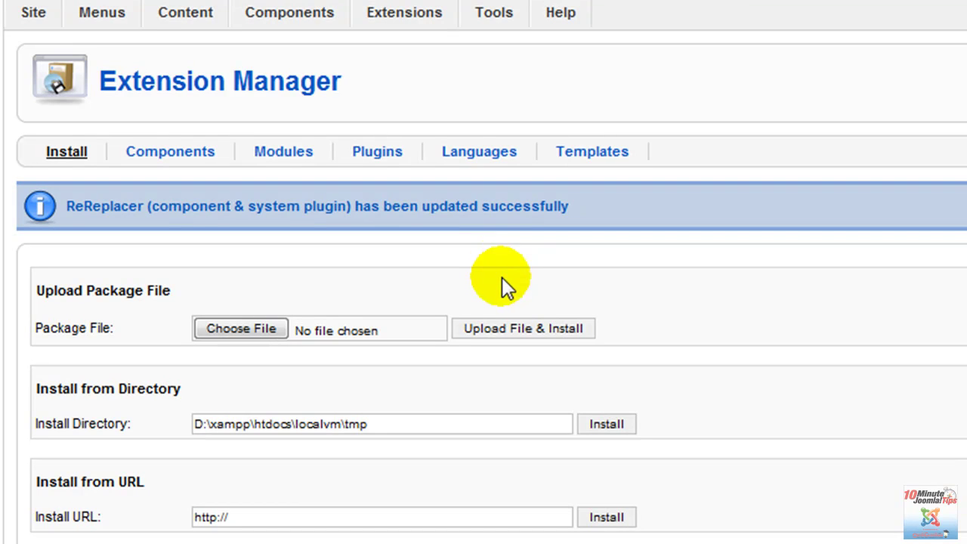
- Create a new ReReplacer item named 'Test' from Components > ReReplacer
{"action": "mouse_move", "coordinate": [311, 22]}
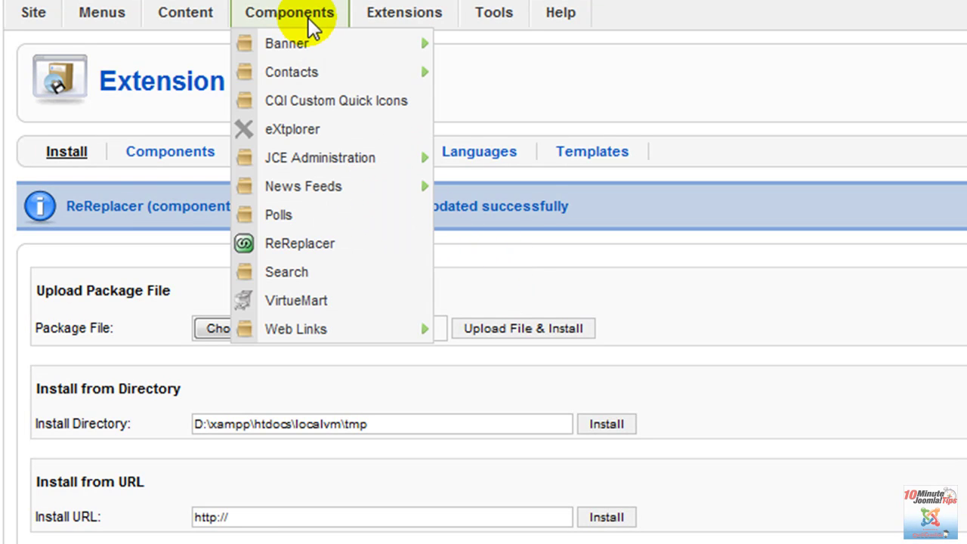
{"action": "left_click", "coordinate": [311, 243]}
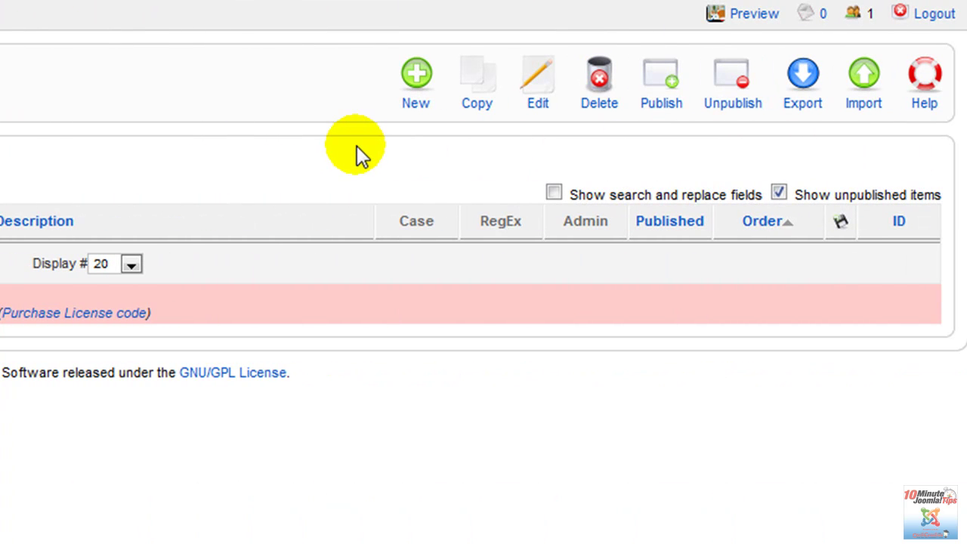
{"action": "left_click", "coordinate": [412, 93]}
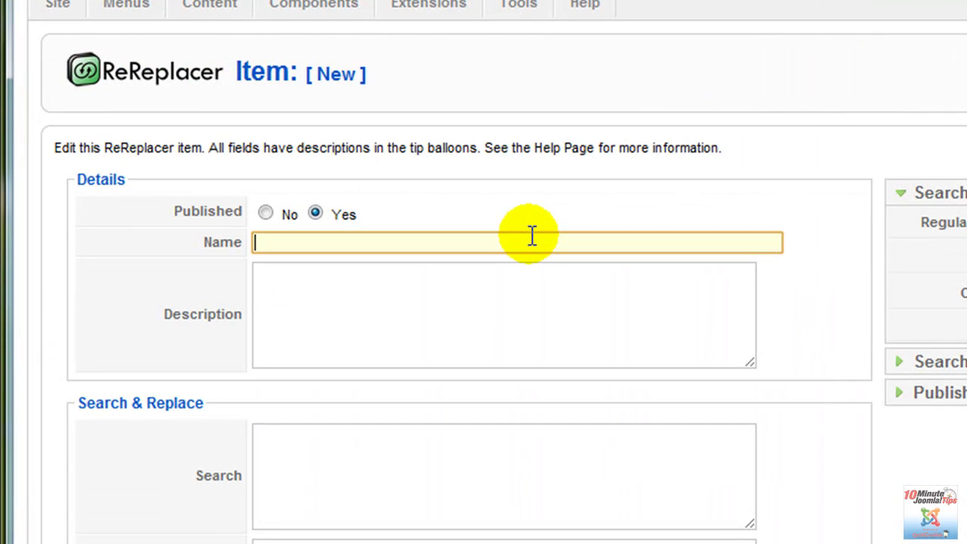
{"action": "type", "text": "Test"}
{"action": "left_click", "coordinate": [403, 295]}
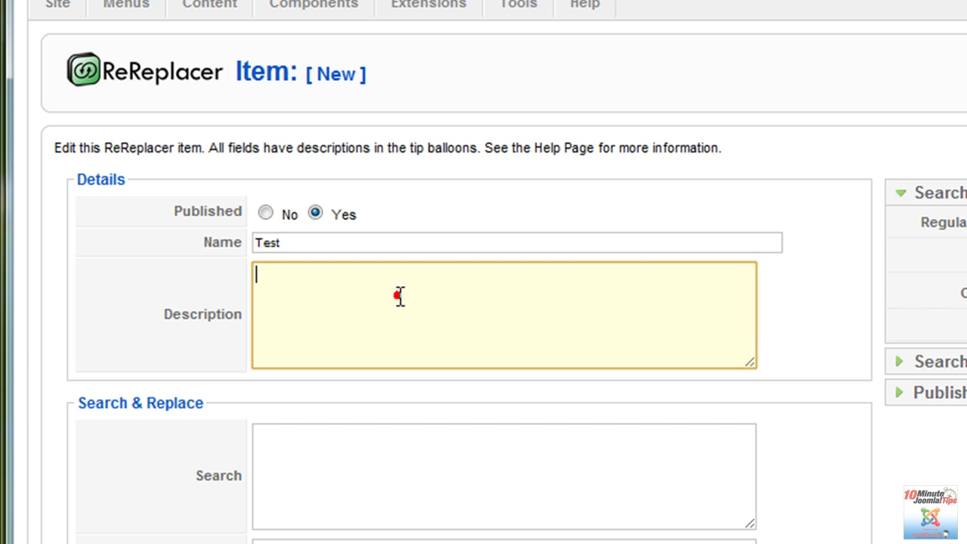
{"action": "scroll", "coordinate": [410, 426], "scroll_direction": "down", "scroll_amount": 3}
{"action": "left_click", "coordinate": [350, 192]}
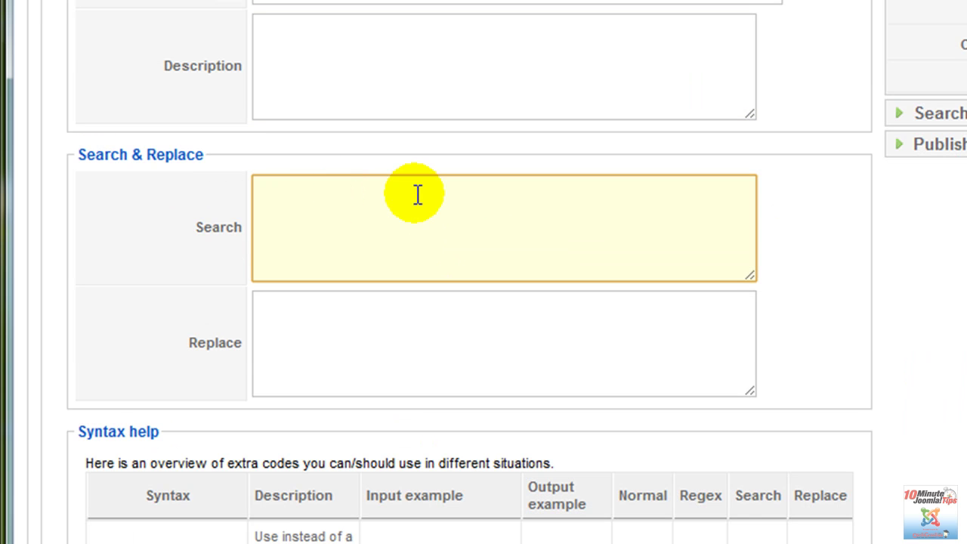
{"action": "type", "text": "*test*"}
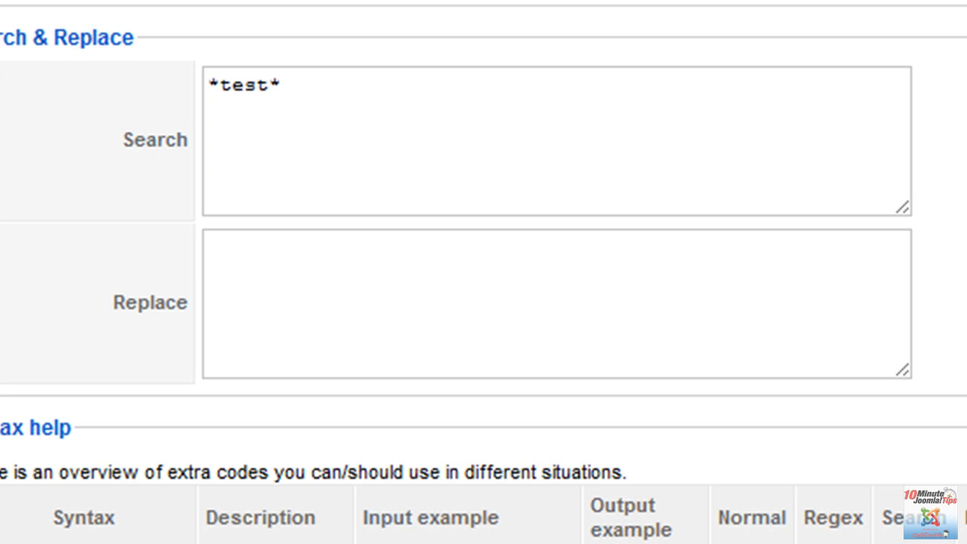
{"action": "left_click", "coordinate": [447, 258]}
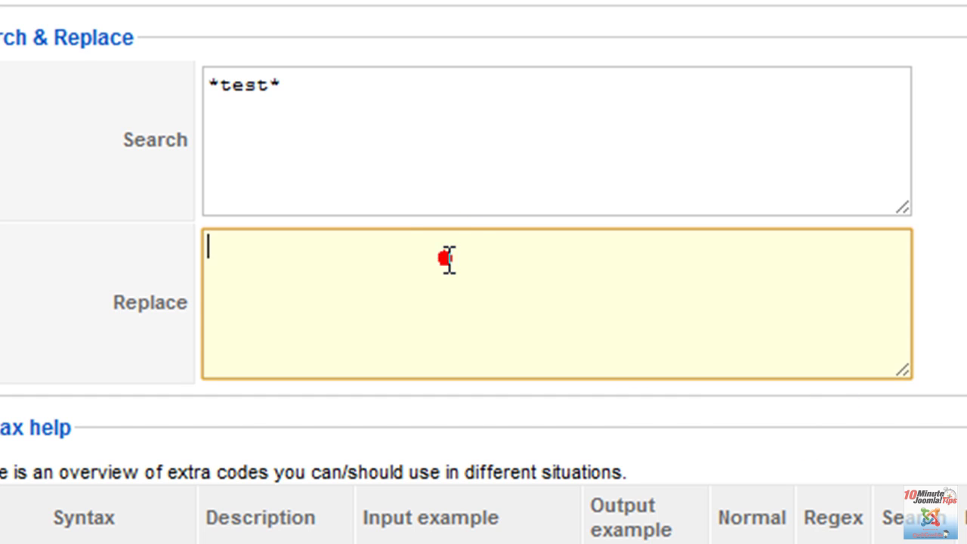
{"action": "type", "text": "<p>This is a test</p>"}
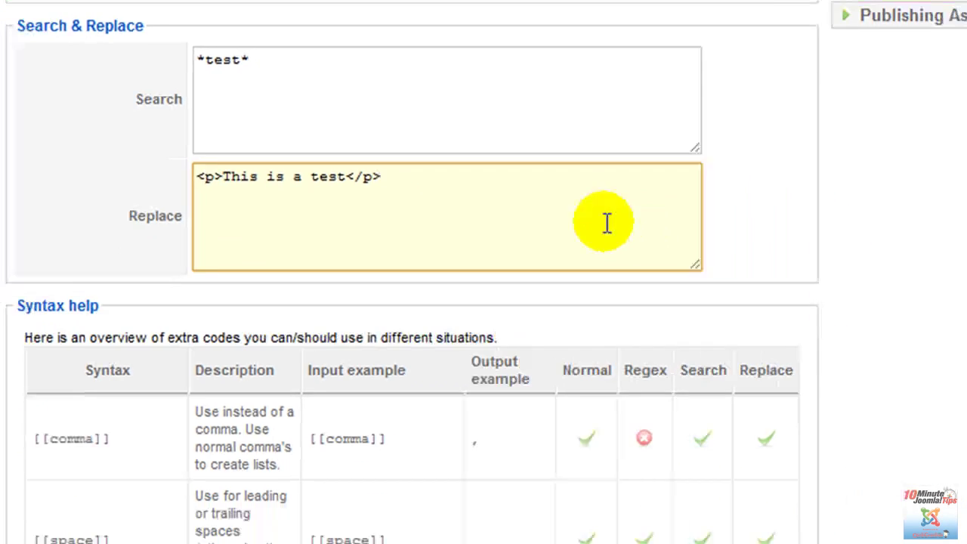
{"action": "scroll", "coordinate": [449, 163], "scroll_direction": "down", "scroll_amount": 5}
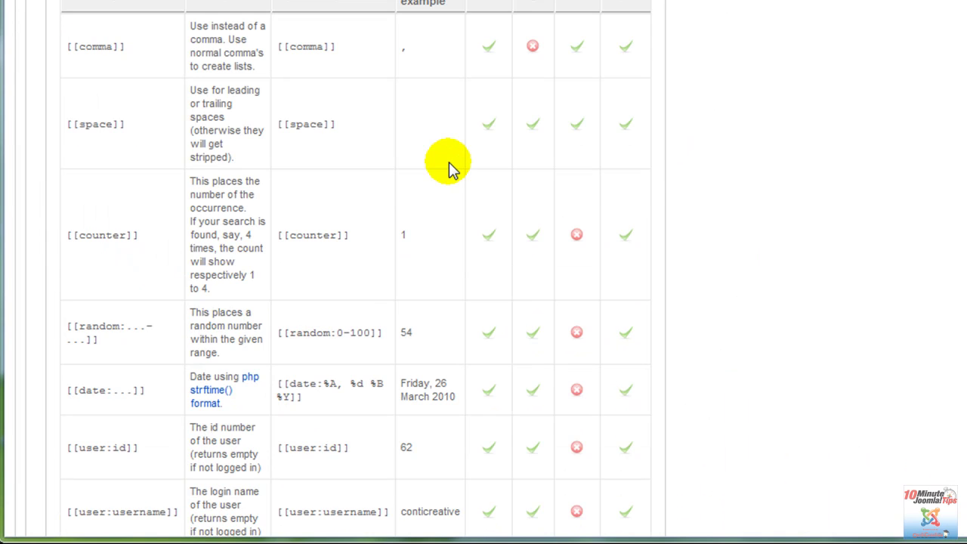
{"action": "scroll", "coordinate": [355, 172], "scroll_direction": "down", "scroll_amount": 2}
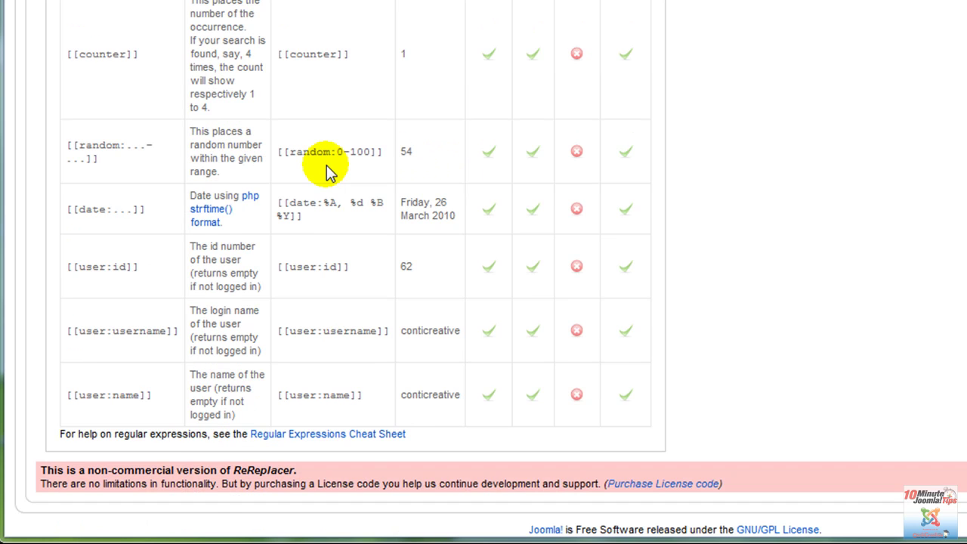
{"action": "scroll", "coordinate": [330, 172], "scroll_direction": "up", "scroll_amount": 1}
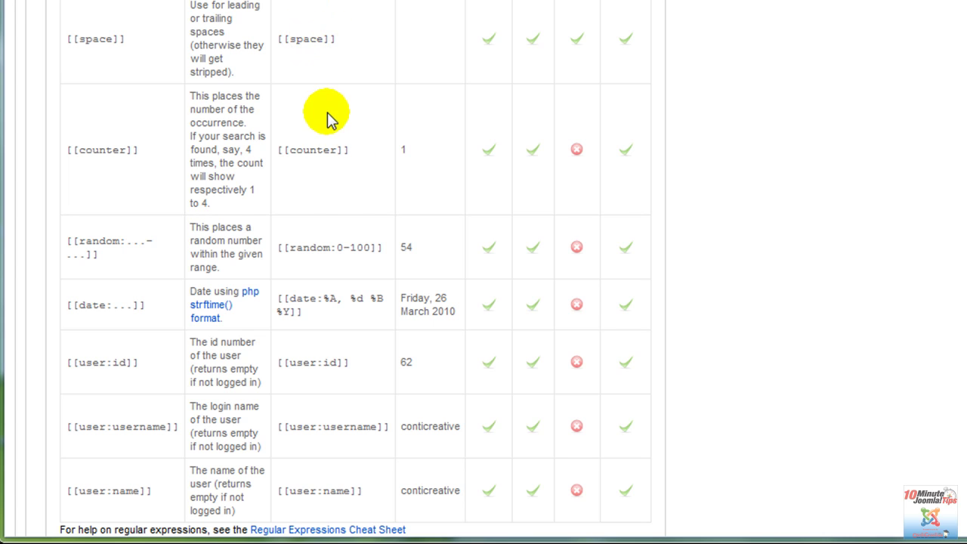
{"action": "scroll", "coordinate": [315, 200], "scroll_direction": "down", "scroll_amount": 1}
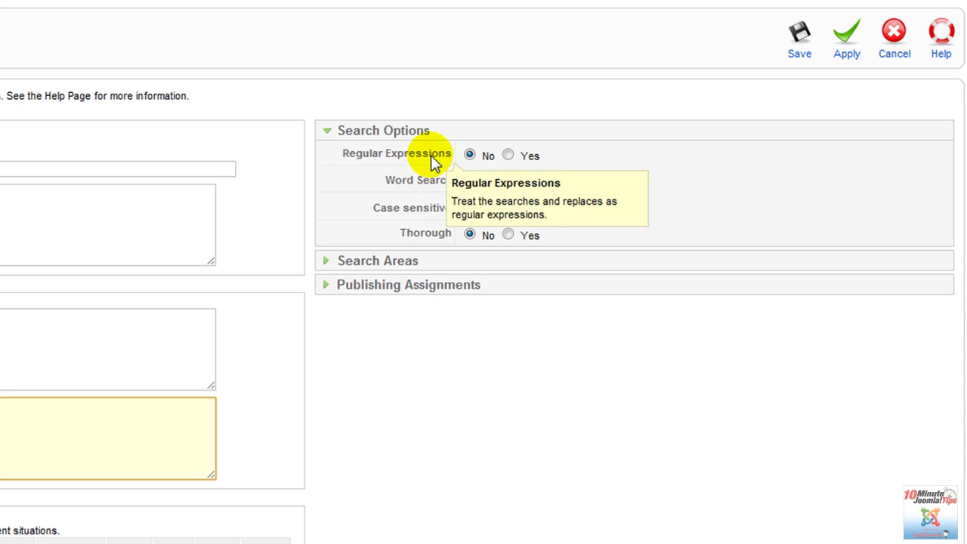
{"action": "mouse_move", "coordinate": [448, 212]}
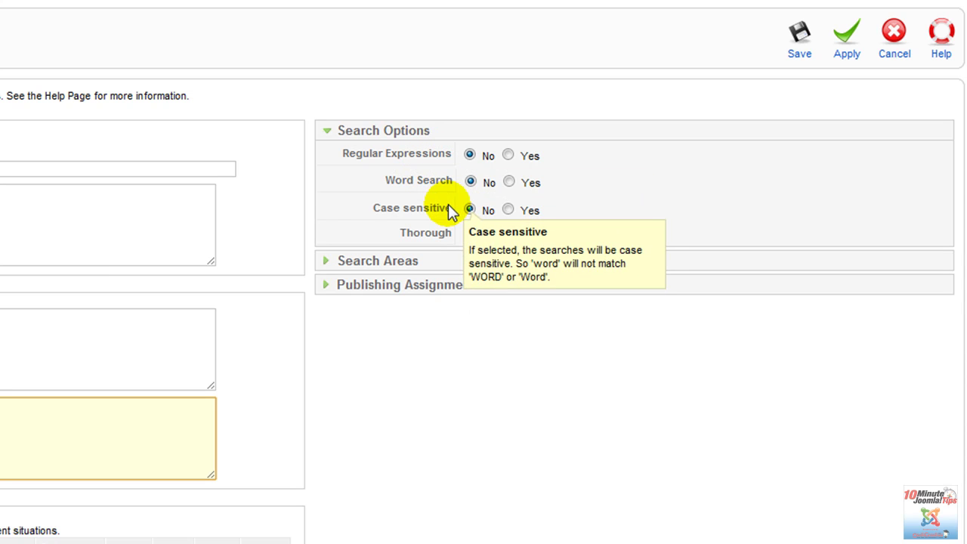
{"action": "mouse_move", "coordinate": [445, 236]}
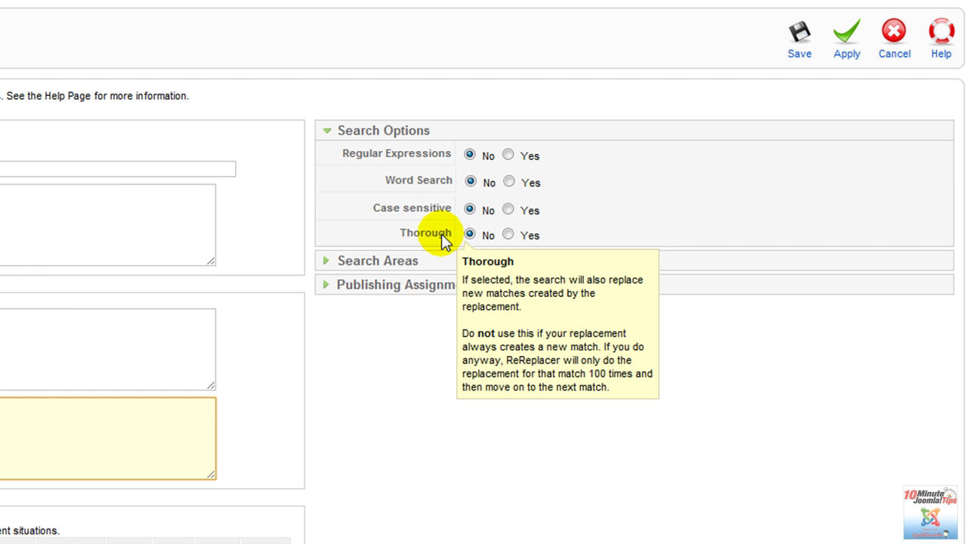
- Expand Search Areas and keep Enable in area set to Body (not in head)
{"action": "left_click", "coordinate": [401, 261]}
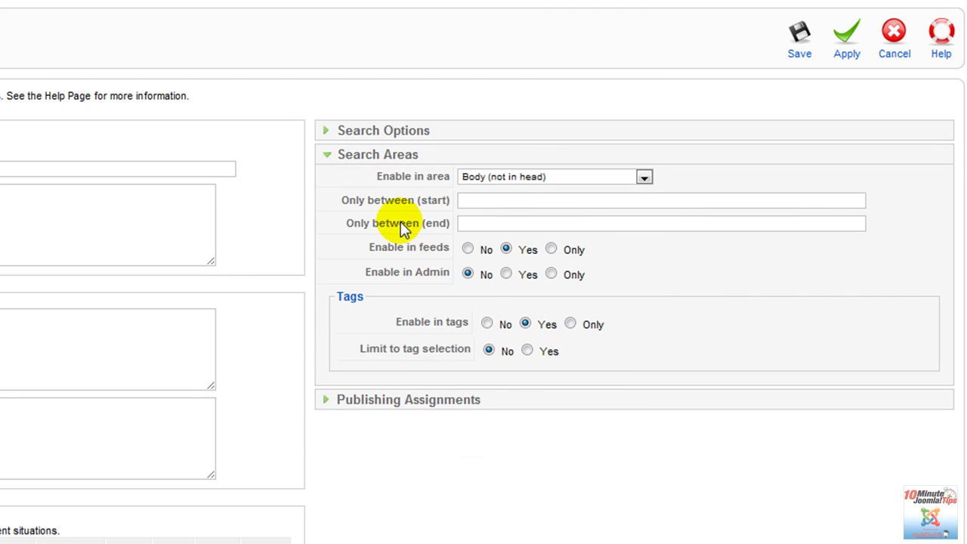
{"action": "left_click", "coordinate": [510, 180]}
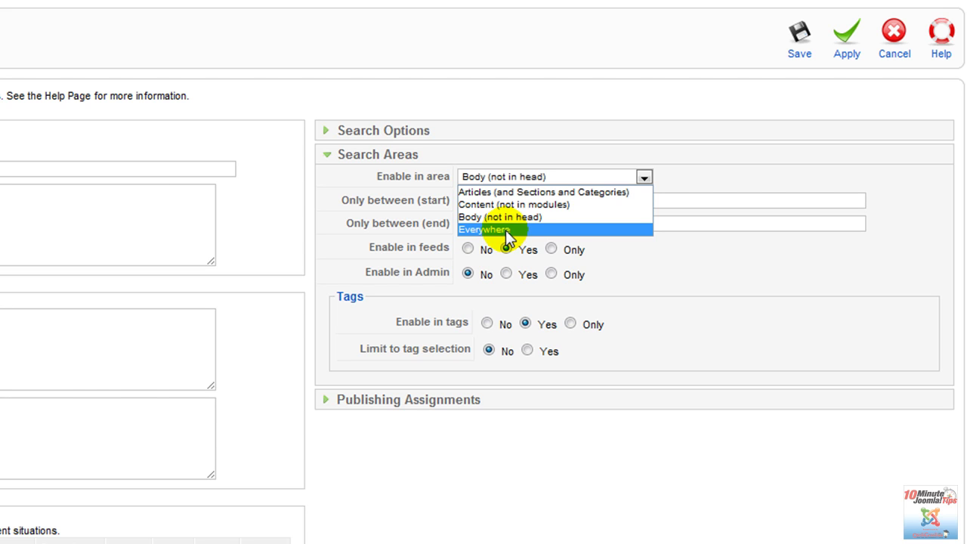
{"action": "left_click", "coordinate": [469, 273]}
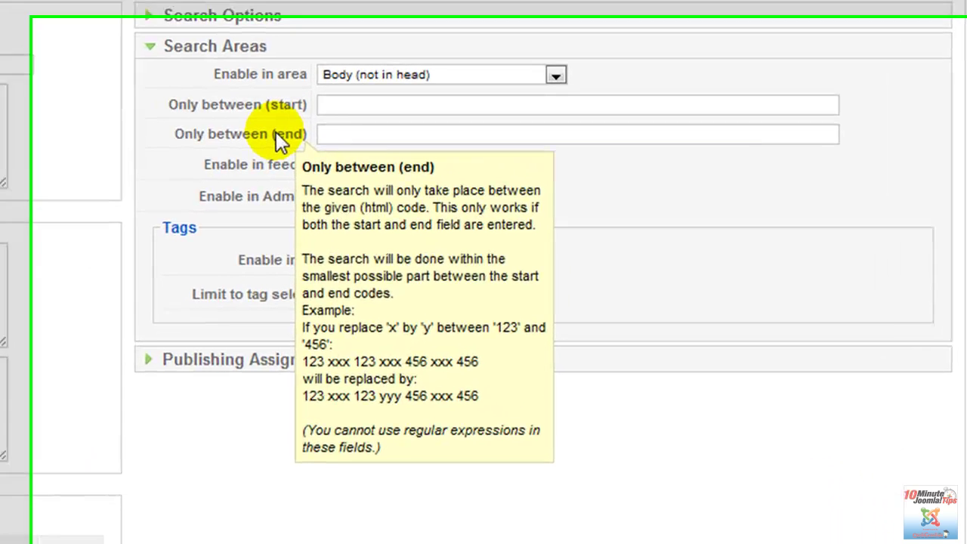
- Expand Publishing Assignments and review that Menu Items through Templates are set to all
{"action": "left_click", "coordinate": [363, 399]}
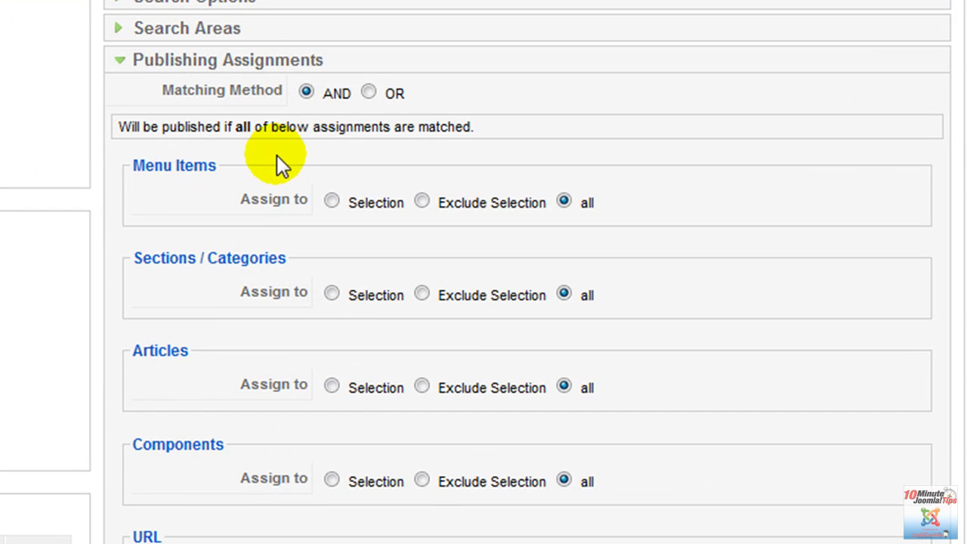
{"action": "scroll", "coordinate": [498, 136], "scroll_direction": "down", "scroll_amount": 3}
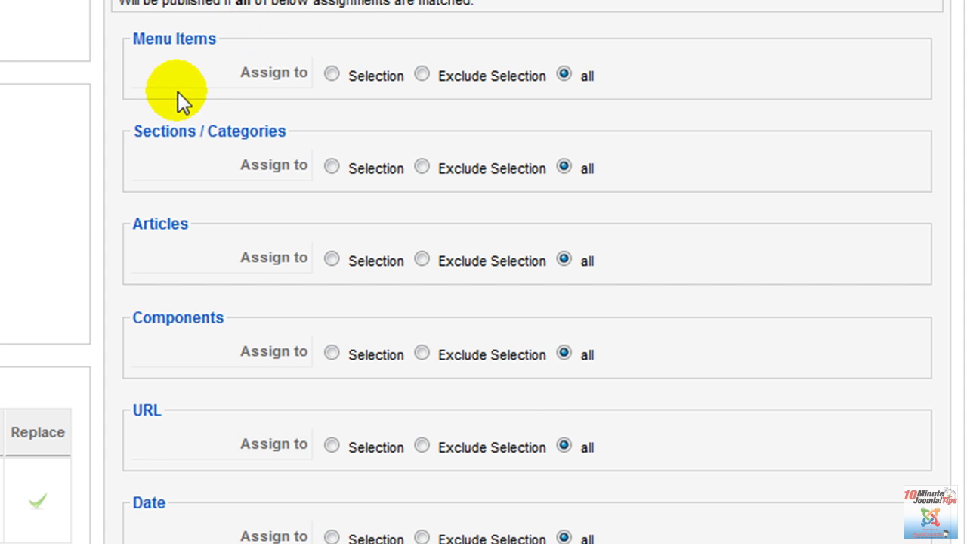
{"action": "scroll", "coordinate": [178, 91], "scroll_direction": "down", "scroll_amount": 2}
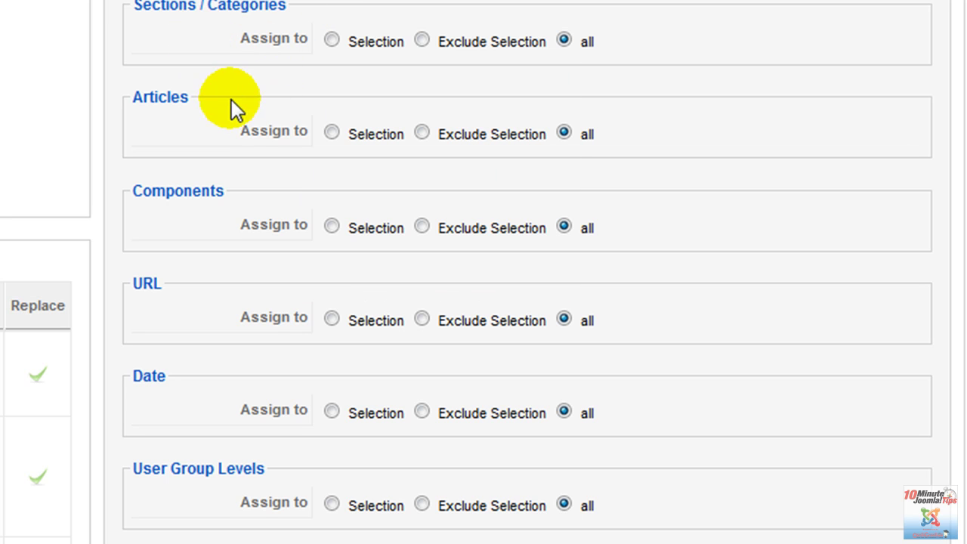
{"action": "scroll", "coordinate": [216, 143], "scroll_direction": "down", "scroll_amount": 4}
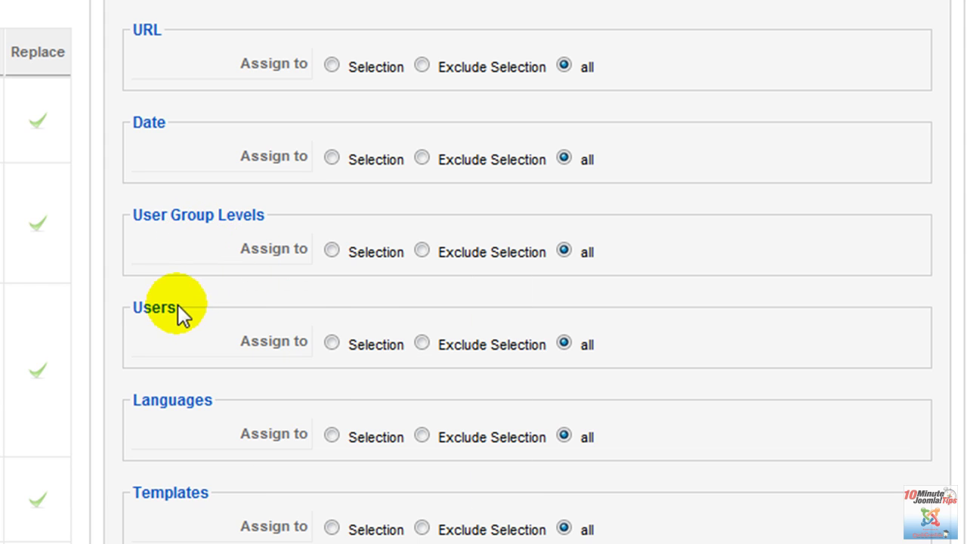
- Set User Group Levels and Users assignments to Selection, focusing the User IDs field
{"action": "left_click", "coordinate": [332, 250]}
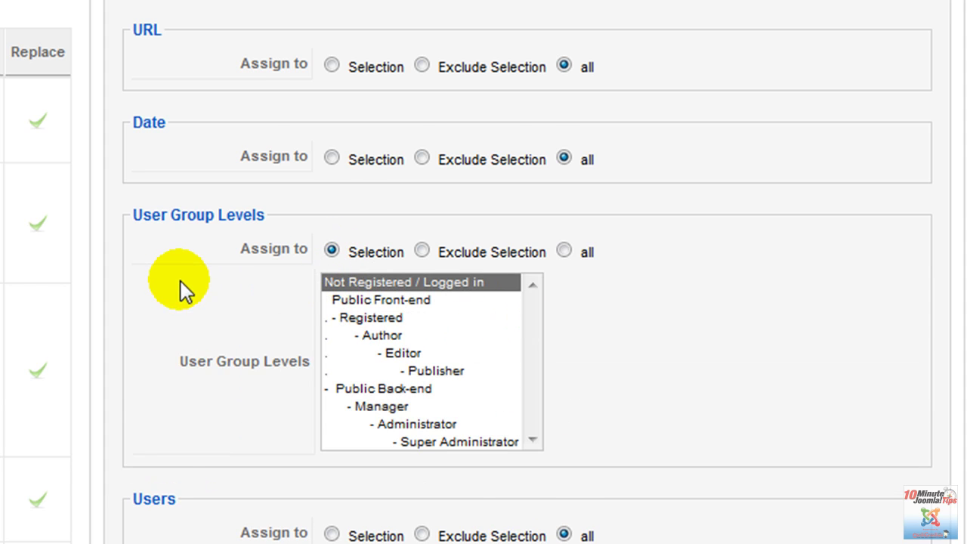
{"action": "scroll", "coordinate": [217, 293], "scroll_direction": "down", "scroll_amount": 3}
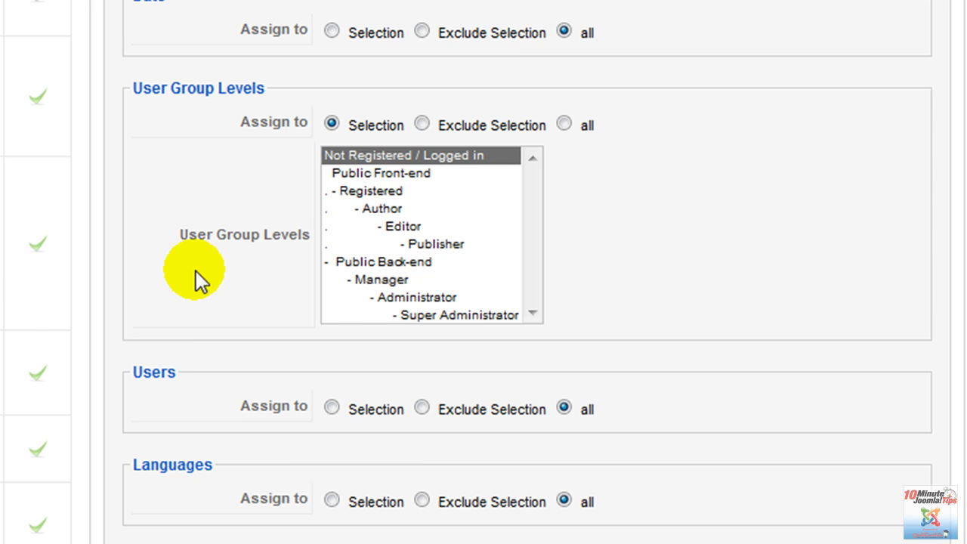
{"action": "scroll", "coordinate": [196, 271], "scroll_direction": "down", "scroll_amount": 3}
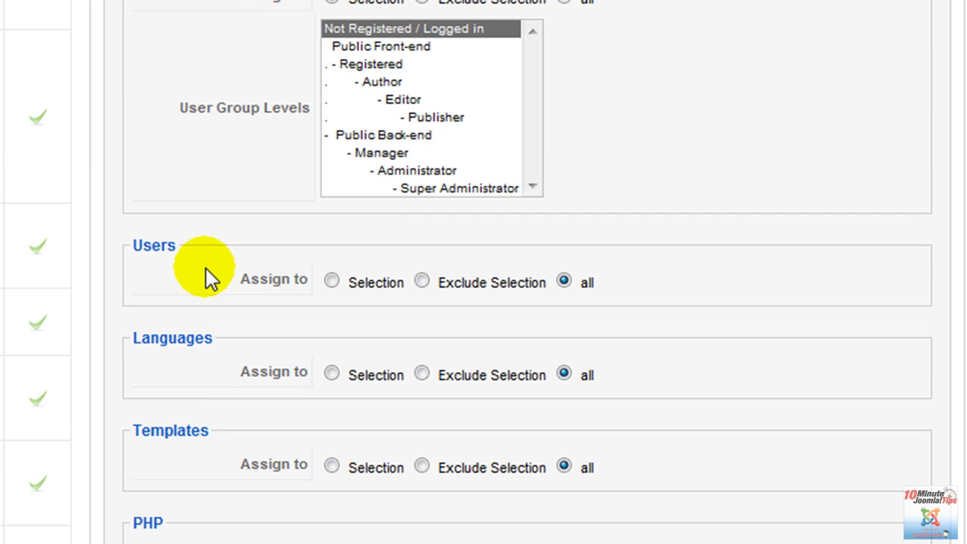
{"action": "left_click", "coordinate": [330, 281]}
{"action": "left_click", "coordinate": [340, 317]}
{"action": "scroll", "coordinate": [213, 331], "scroll_direction": "down", "scroll_amount": 1}
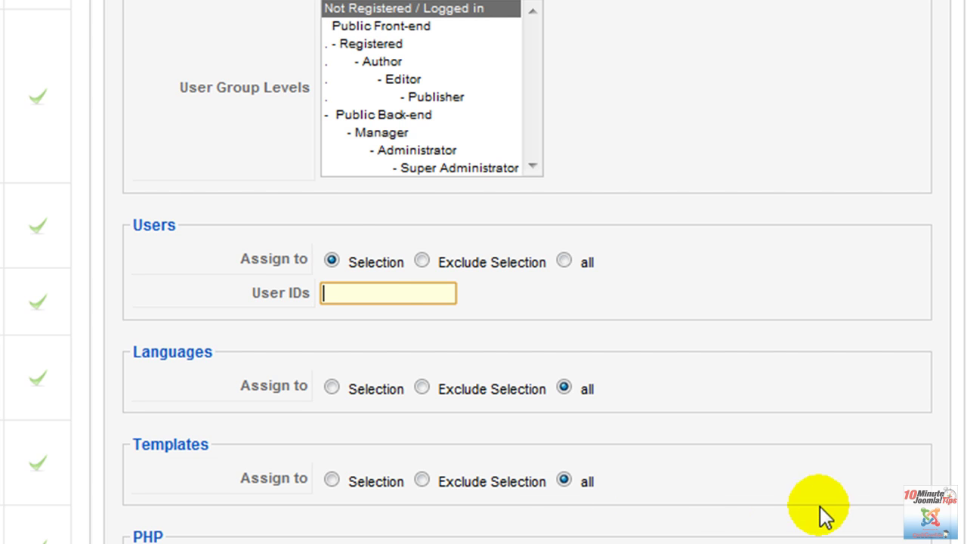
{"action": "left_click_drag", "start_coordinate": [963, 336], "coordinate": [956, 86]}
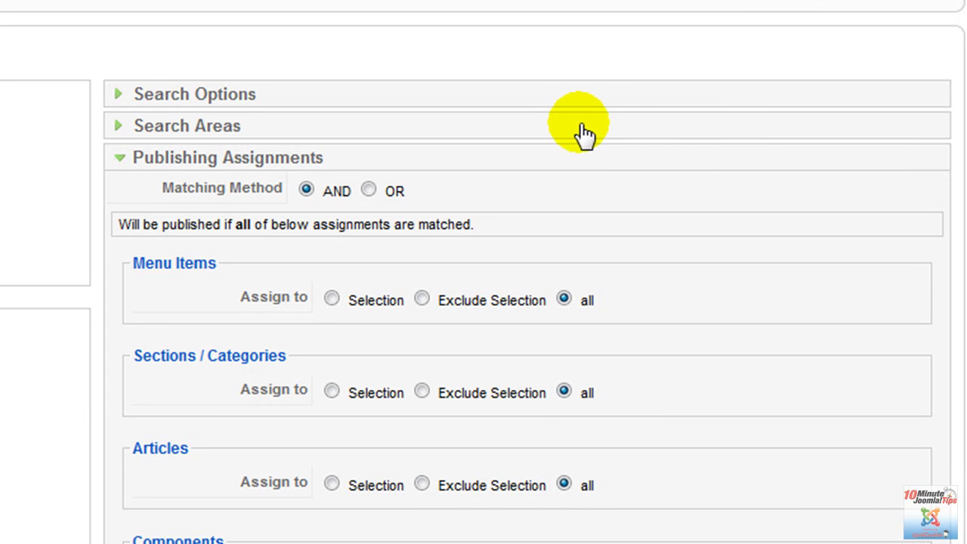
- Save the Test replacement item and go to Content > Article Manager
{"action": "scroll", "coordinate": [624, 160], "scroll_direction": "up", "scroll_amount": 2}
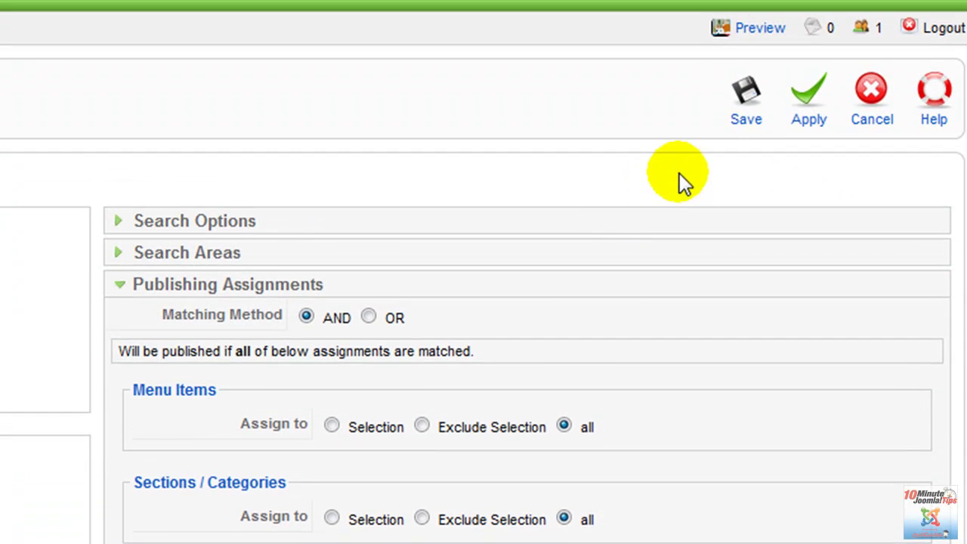
{"action": "left_click", "coordinate": [740, 119]}
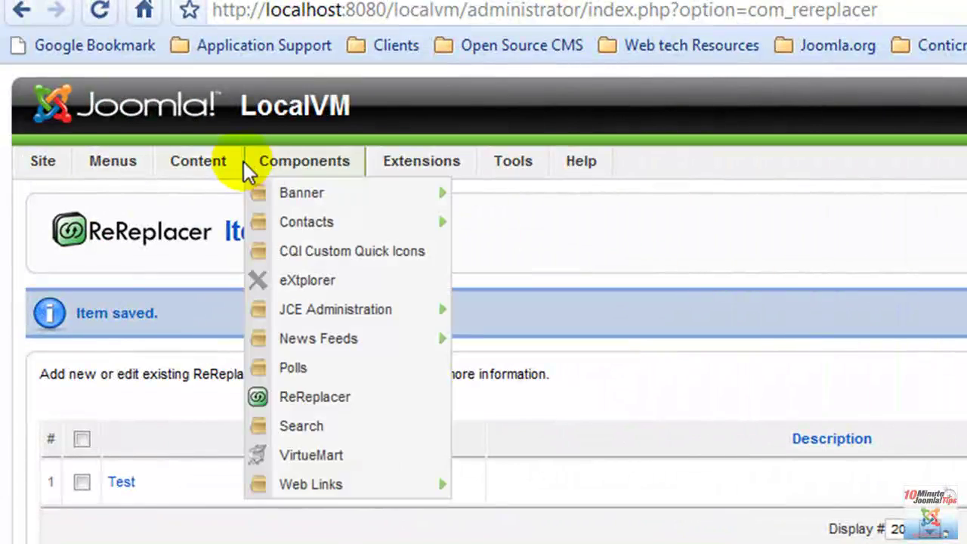
{"action": "left_click", "coordinate": [227, 193]}
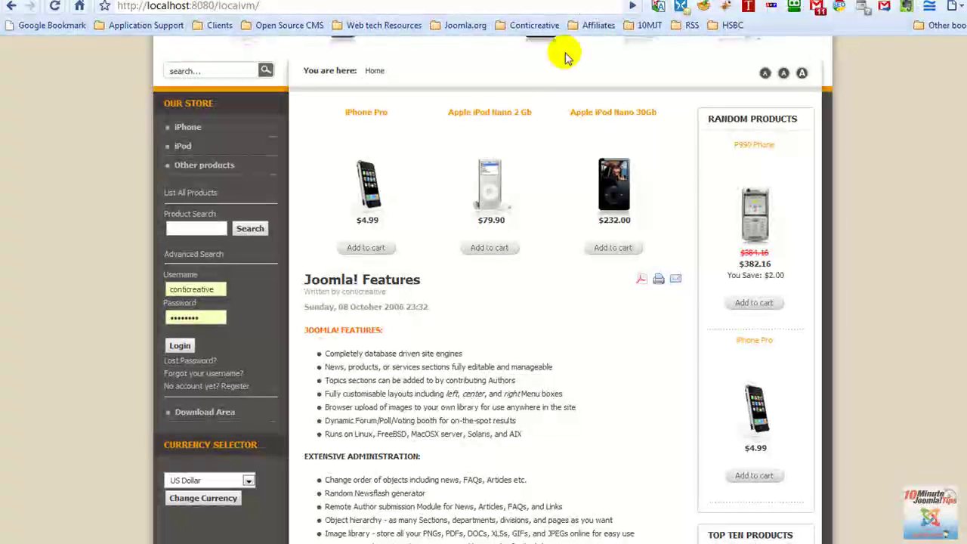
{"action": "scroll", "coordinate": [440, 255], "scroll_direction": "down", "scroll_amount": 1}
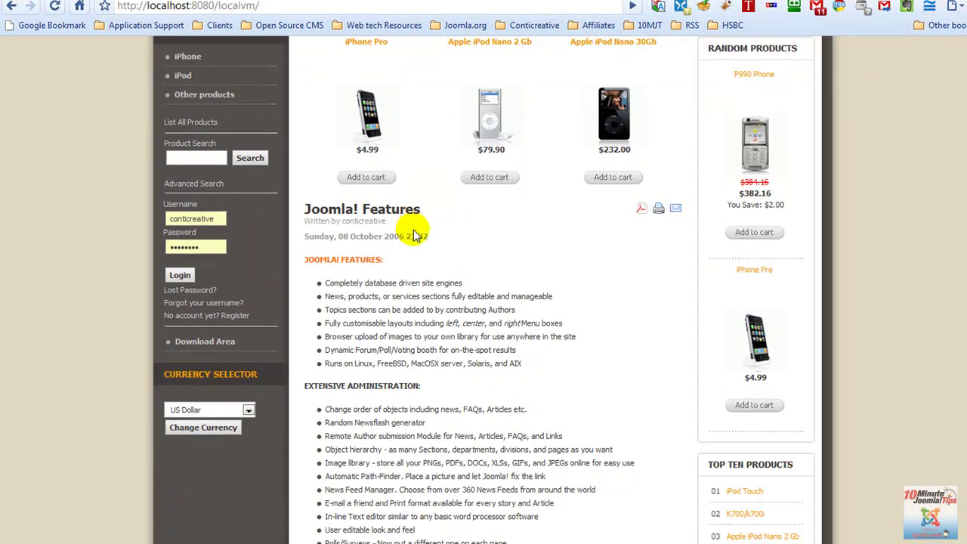
{"action": "scroll", "coordinate": [438, 254], "scroll_direction": "up", "scroll_amount": 4}
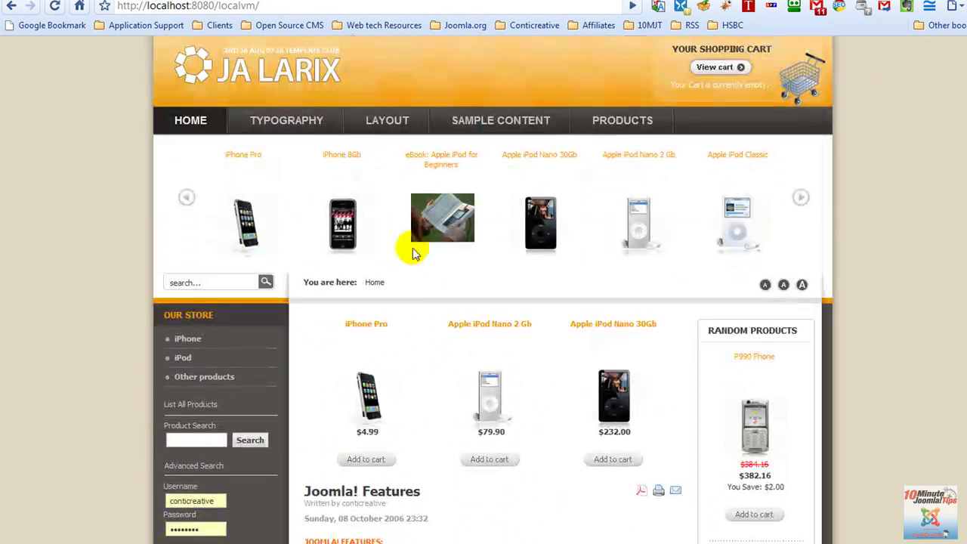
{"action": "scroll", "coordinate": [449, 291], "scroll_direction": "down", "scroll_amount": 2}
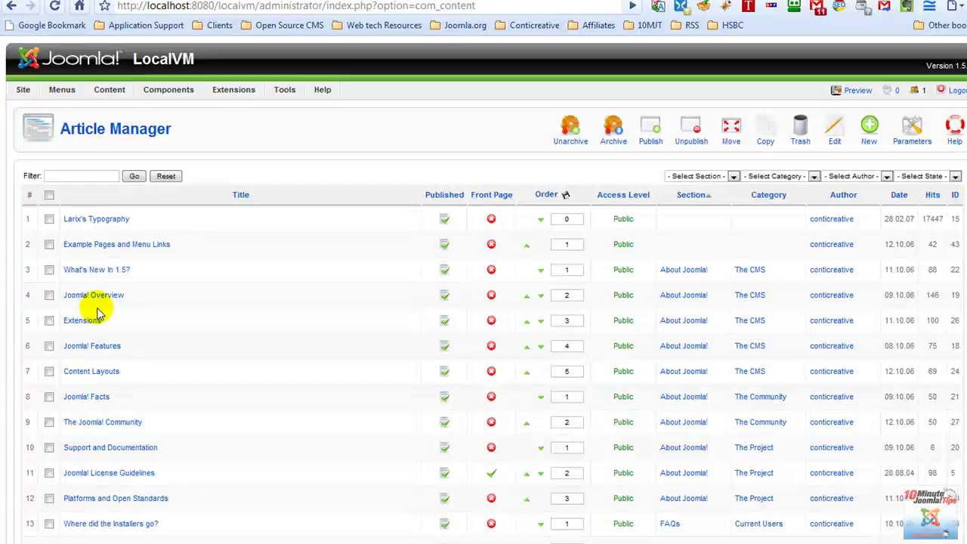
- Add a '*test*' bullet after the last item in the Joomla! Features article's list
{"action": "left_click", "coordinate": [95, 346]}
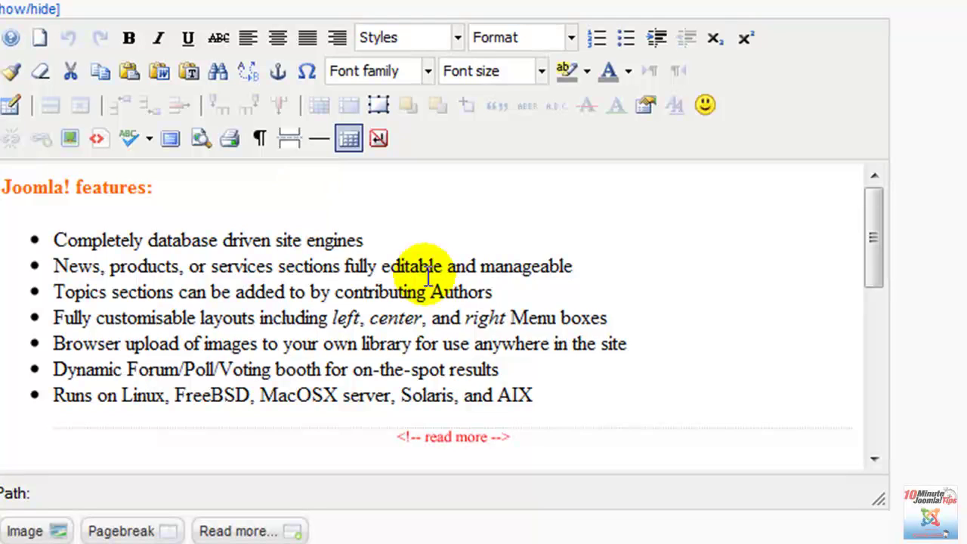
{"action": "left_click", "coordinate": [557, 380]}
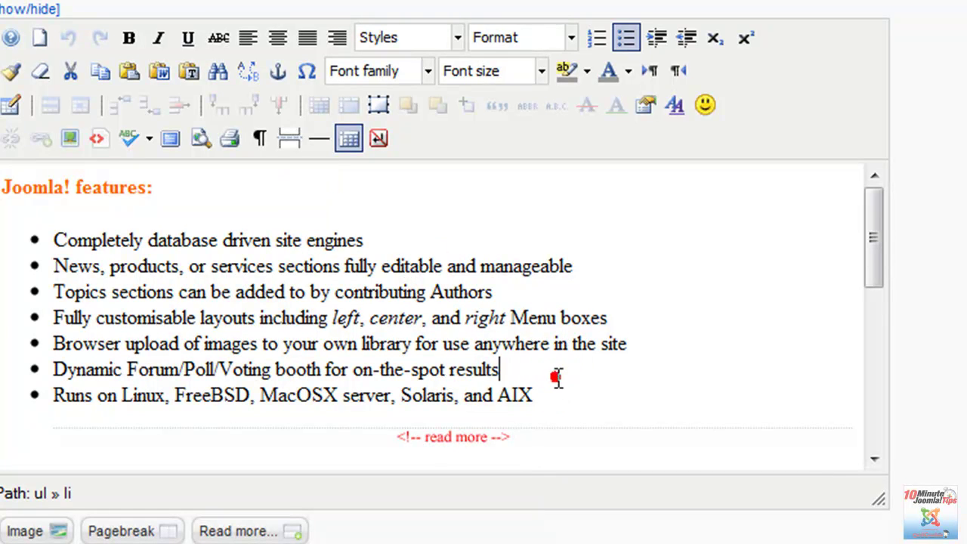
{"action": "key", "text": "Return"}
{"action": "type", "text": "*test*"}
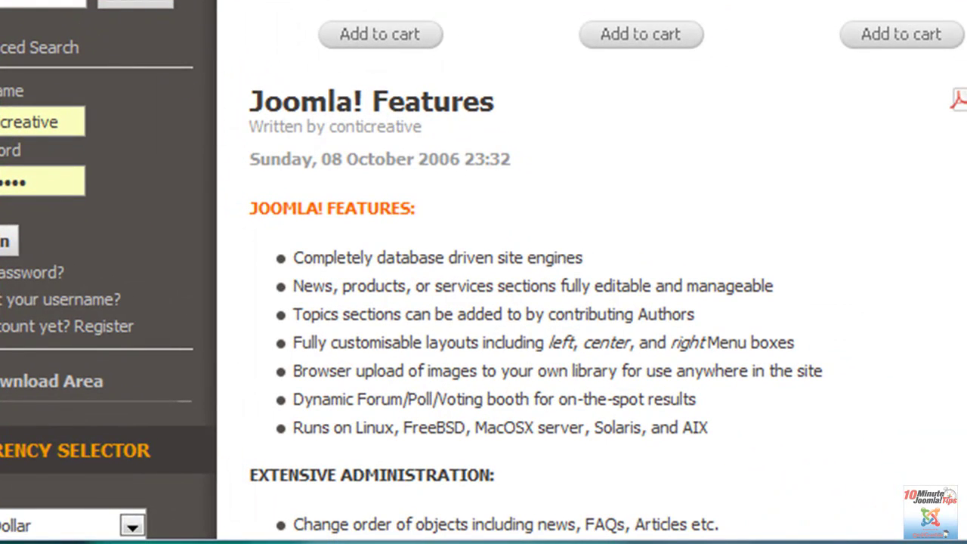
- Select the 'This is a test' bullet on the front-end Features page to verify the replacement
{"action": "scroll", "coordinate": [328, 11], "scroll_direction": "down", "scroll_amount": 4}
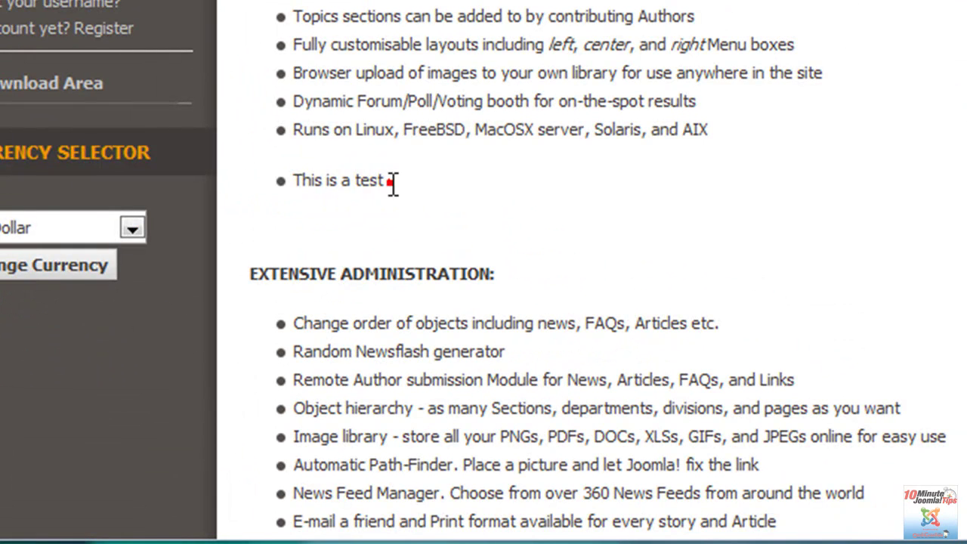
{"action": "left_click_drag", "start_coordinate": [392, 183], "coordinate": [293, 182]}
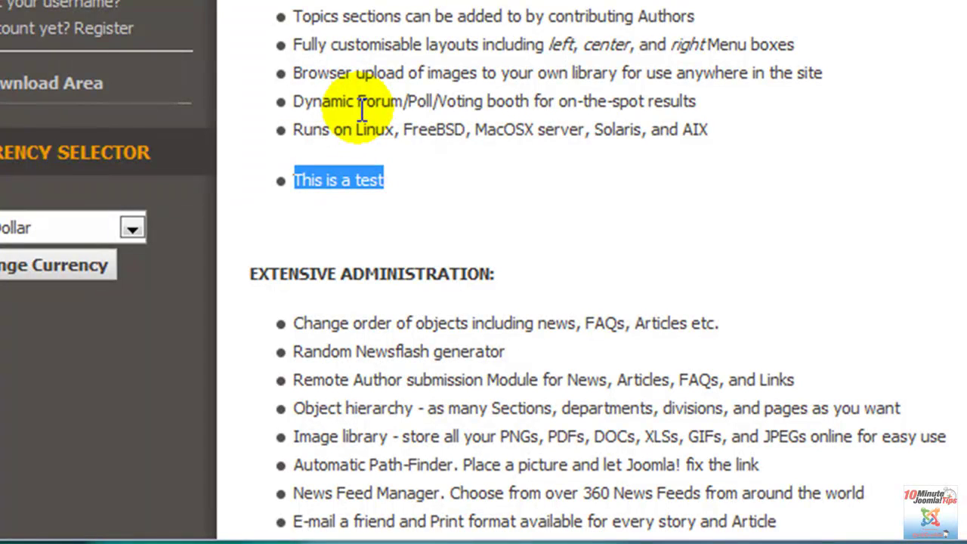